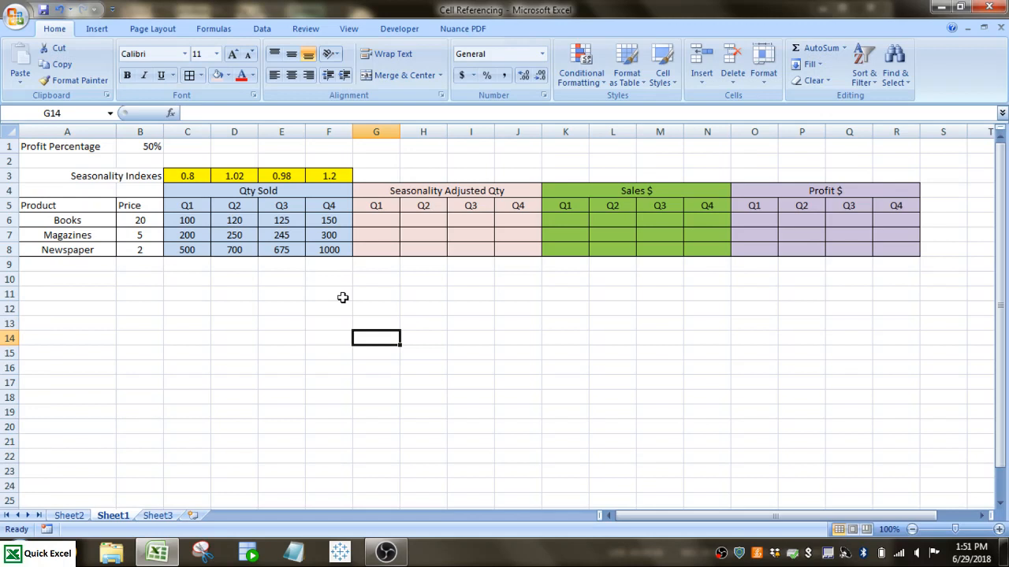
# Enter the formula =C6/C3 in G6 to calculate the seasonality adjusted Q1 quantity for Books.
pyautogui.click(387, 216)
pyautogui.click(221, 114)
pyautogui.write('=')
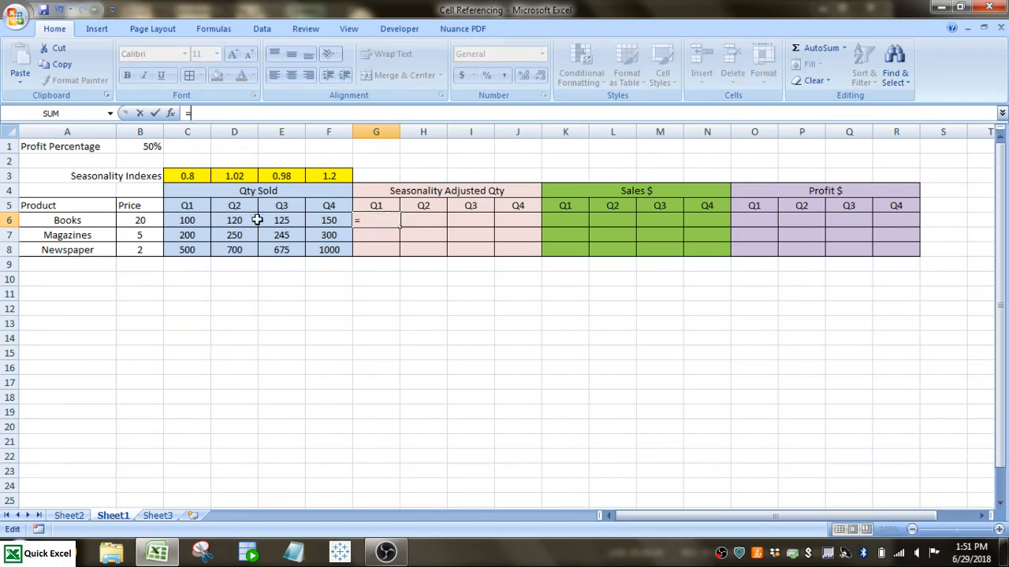
pyautogui.click(187, 221)
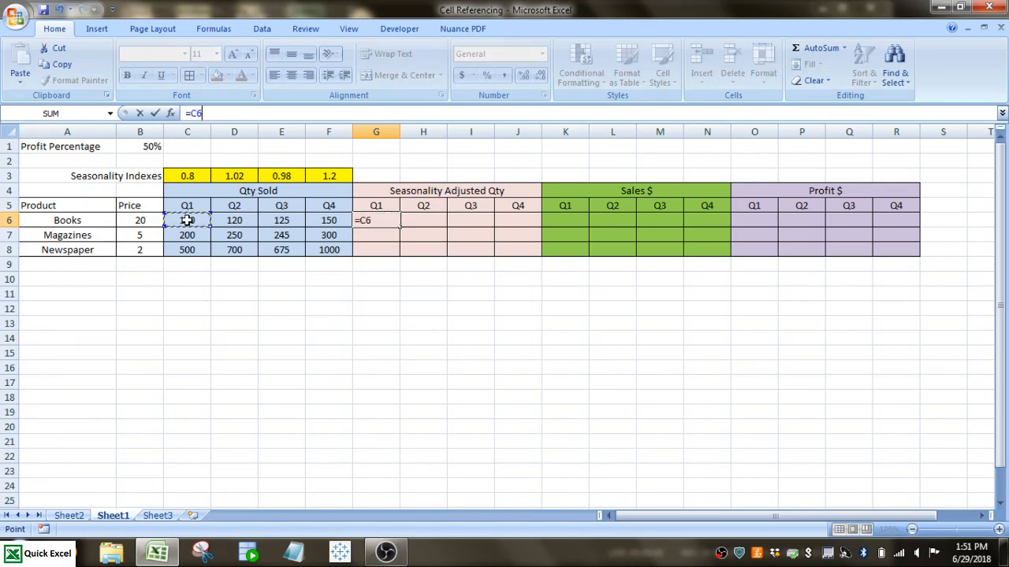
pyautogui.write('/')
pyautogui.click(187, 176)
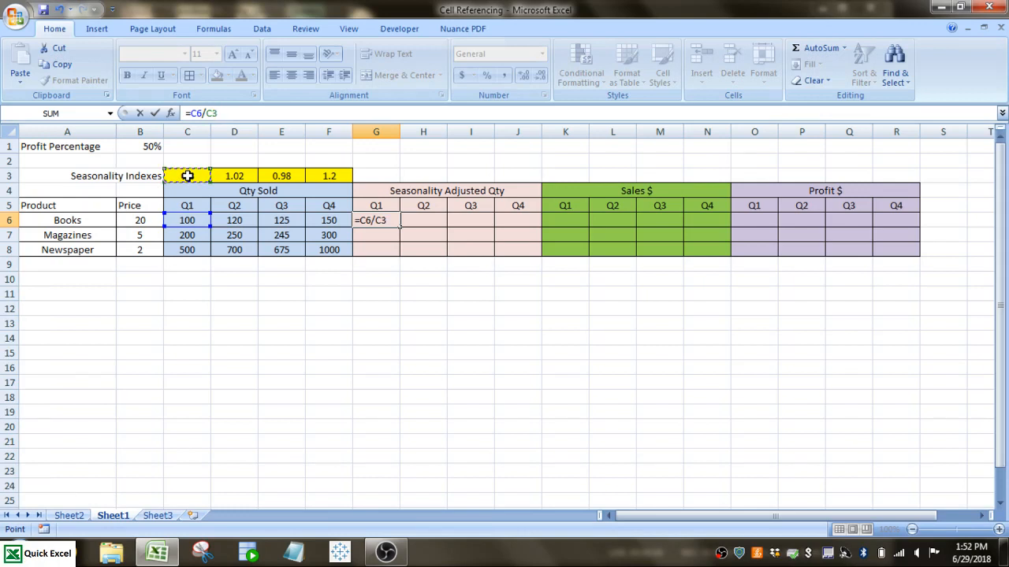
pyautogui.press('Return')
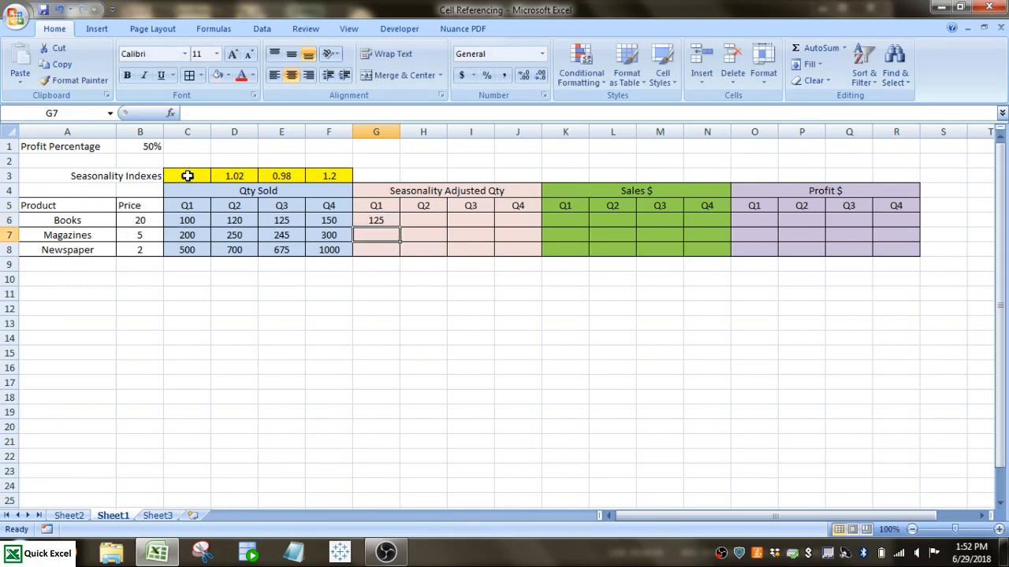
# Try copying the G6 formula down to G7:G8, inspect the references in G7, and clear the copied cells.
pyautogui.click(390, 220)
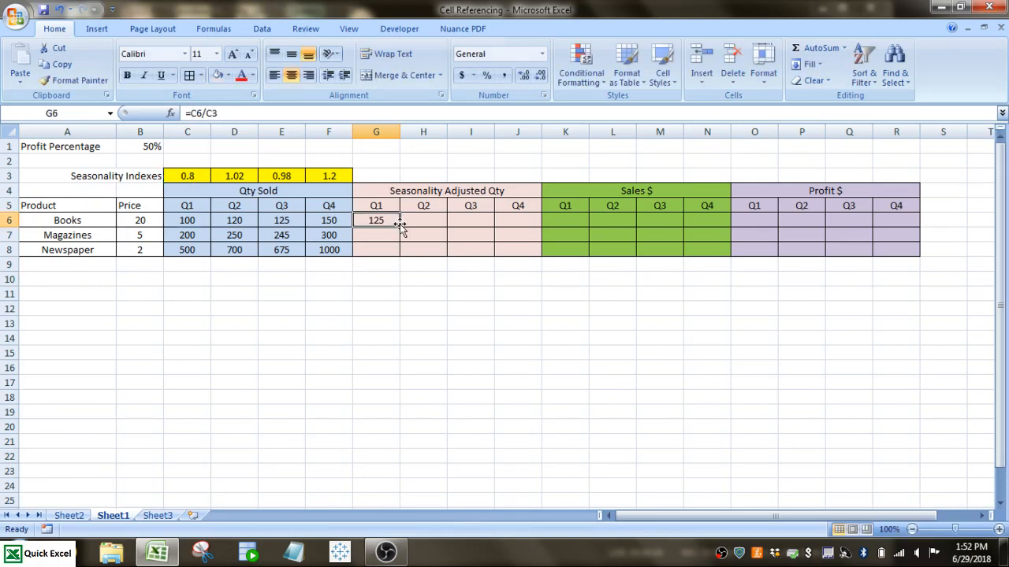
pyautogui.moveTo(400, 228); pyautogui.dragTo(400, 257)
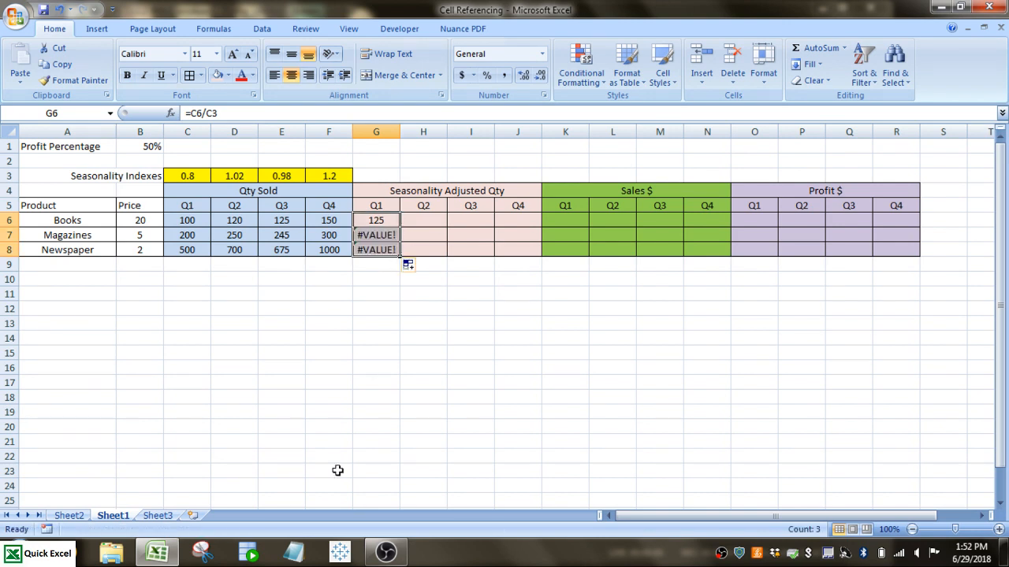
pyautogui.doubleClick(369, 235)
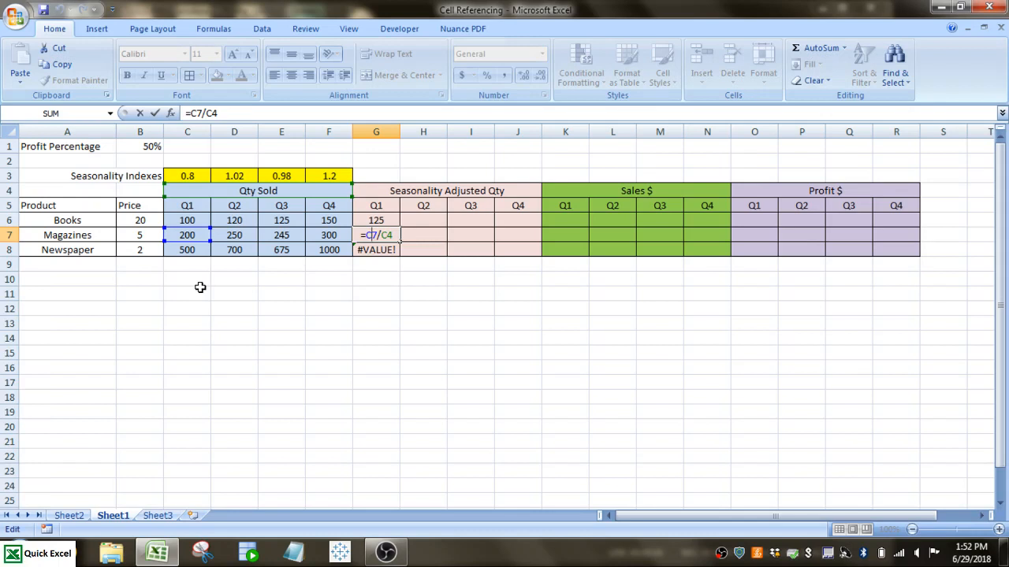
pyautogui.press('Escape')
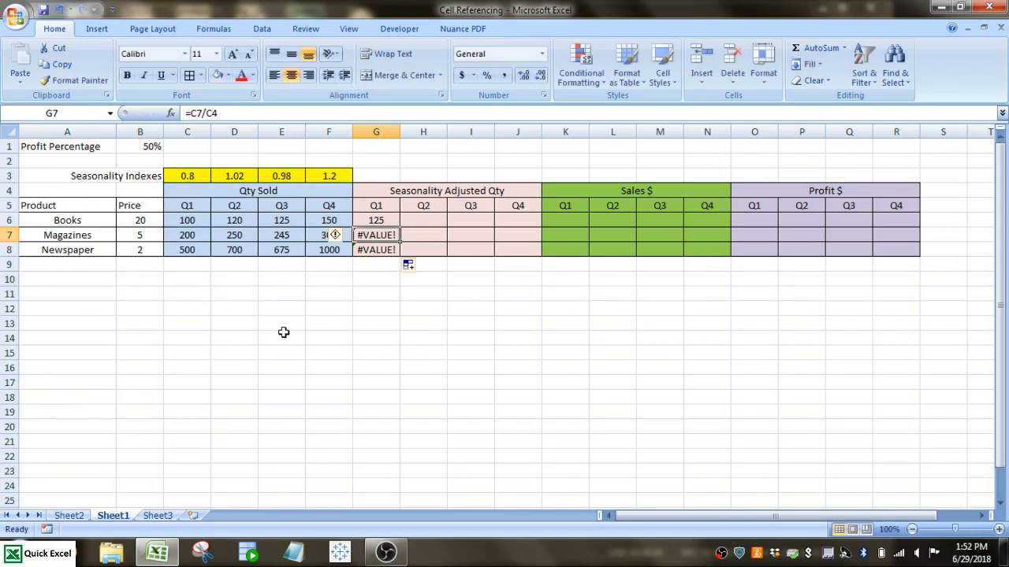
pyautogui.moveTo(389, 234); pyautogui.dragTo(389, 248)
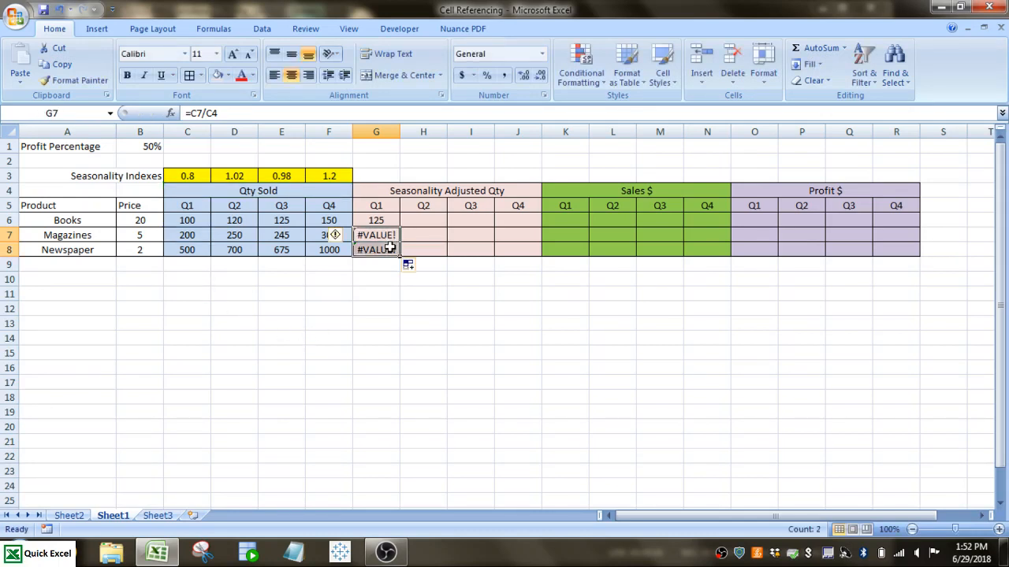
pyautogui.press('Delete')
# Lock the row of the seasonality index reference in G6 so the formula reads =C6/C$3.
pyautogui.click(383, 220)
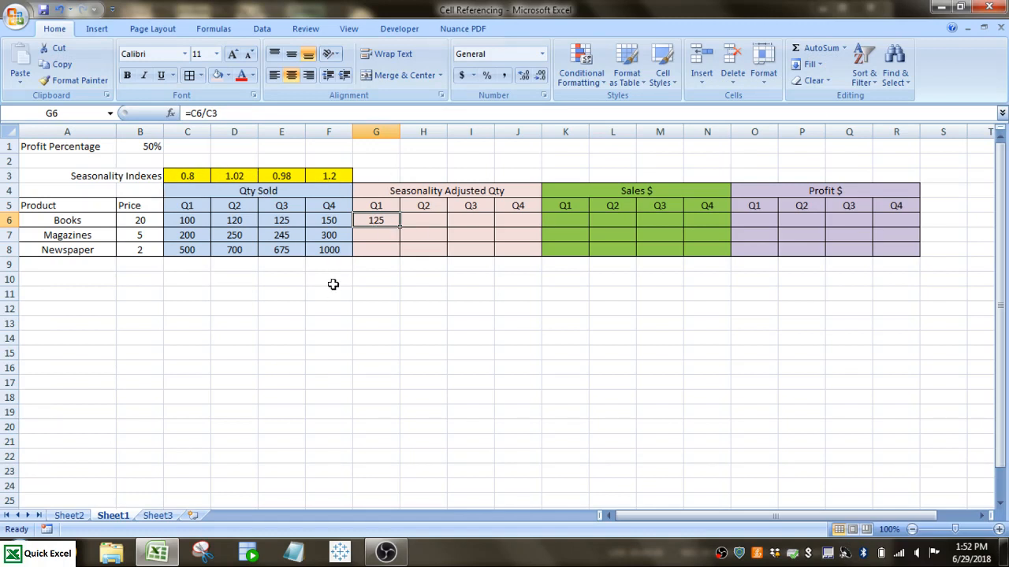
pyautogui.press('F2')
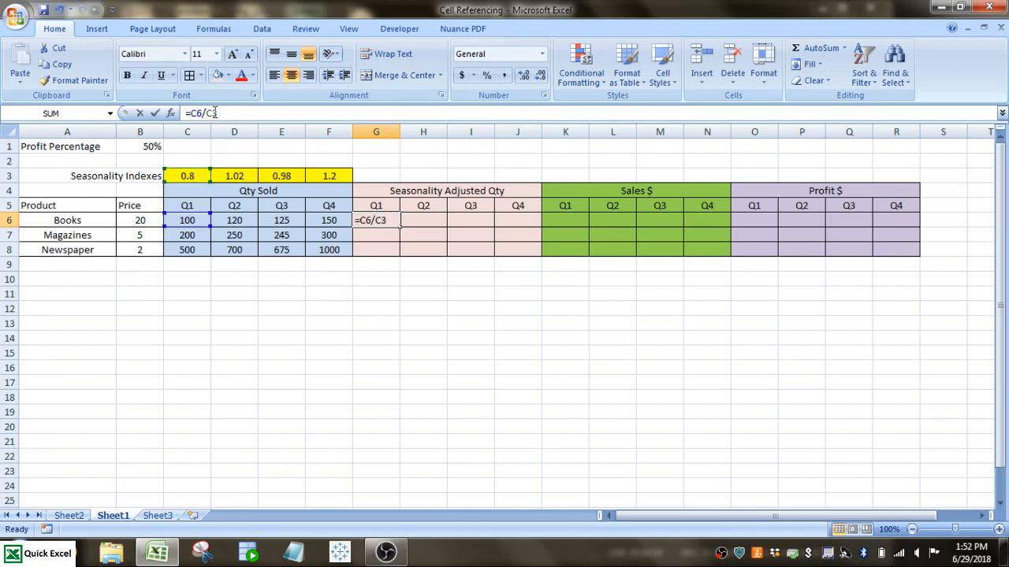
pyautogui.click(226, 112)
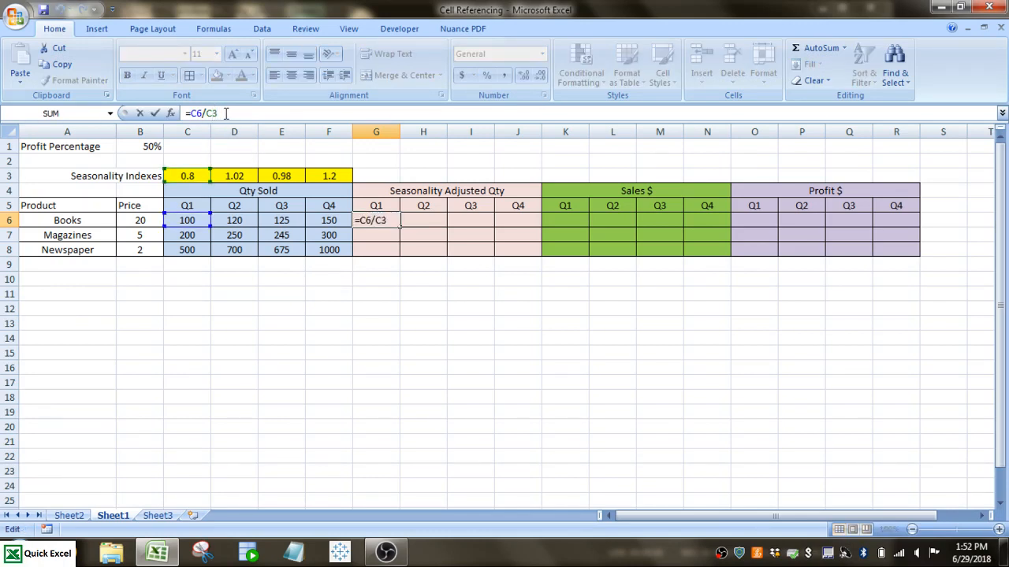
pyautogui.press('F4')
pyautogui.press('F4')
pyautogui.press('Return')
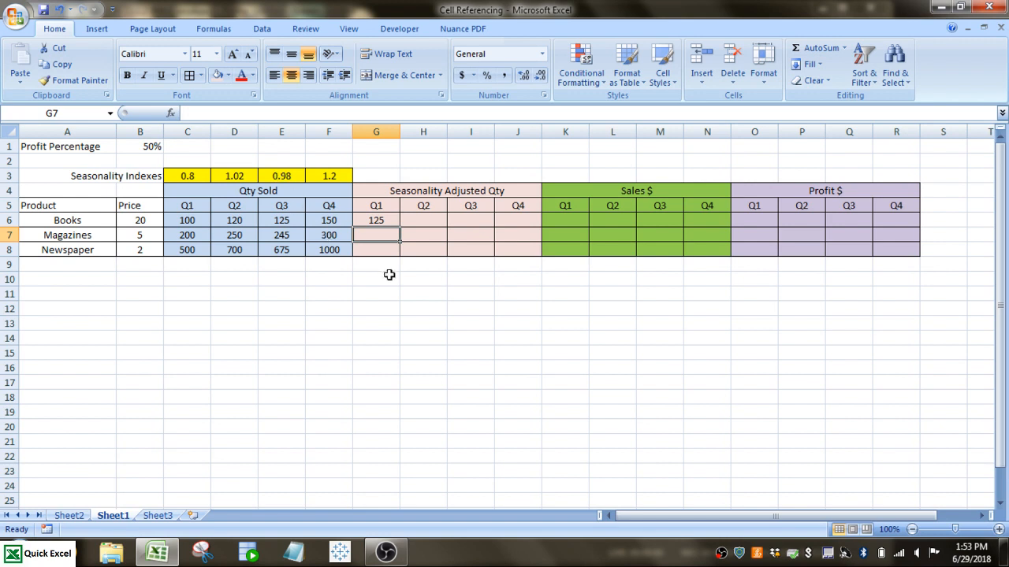
# Copy the G6 formula down through G8 and check the cell references in G7 and G8.
pyautogui.click(384, 221)
pyautogui.moveTo(400, 225); pyautogui.dragTo(402, 251)
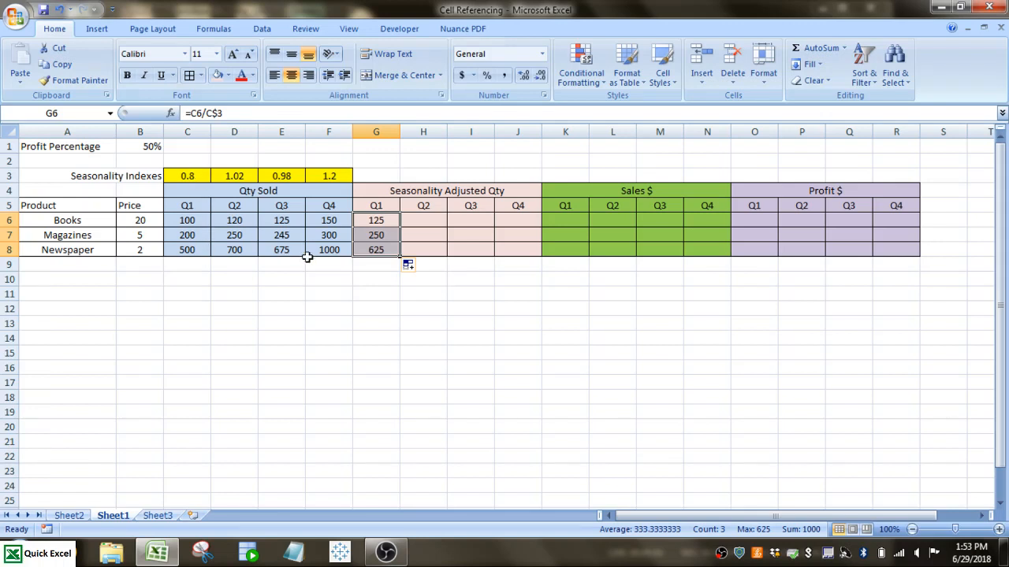
pyautogui.doubleClick(368, 237)
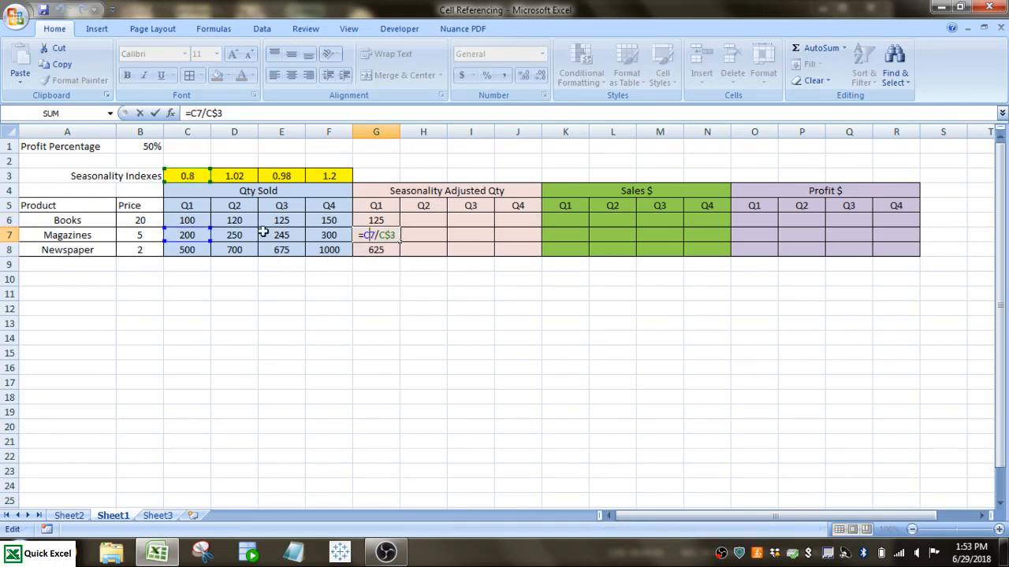
pyautogui.hotkey('ctrl', 'Return')
pyautogui.click(371, 250)
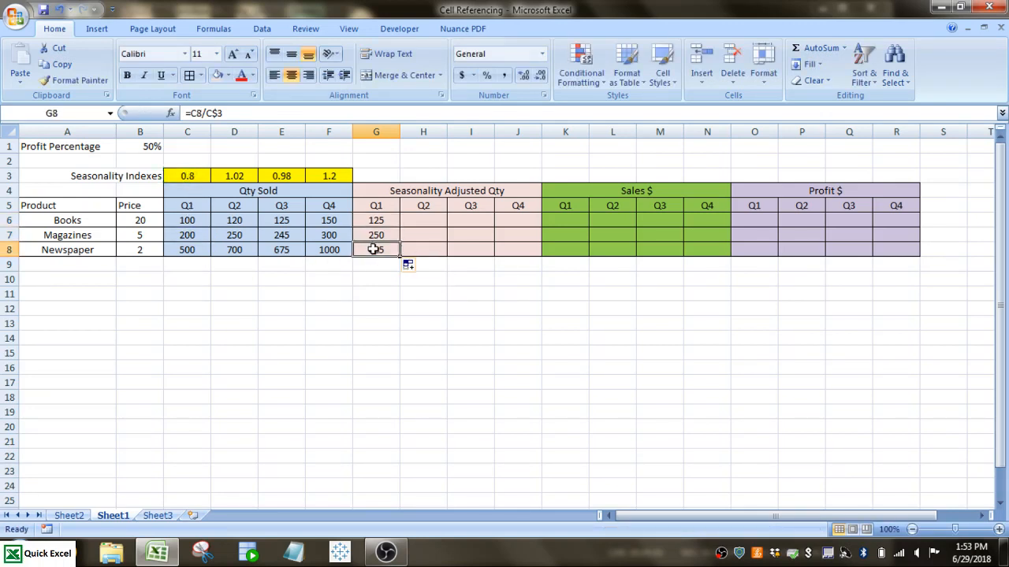
pyautogui.doubleClick(371, 250)
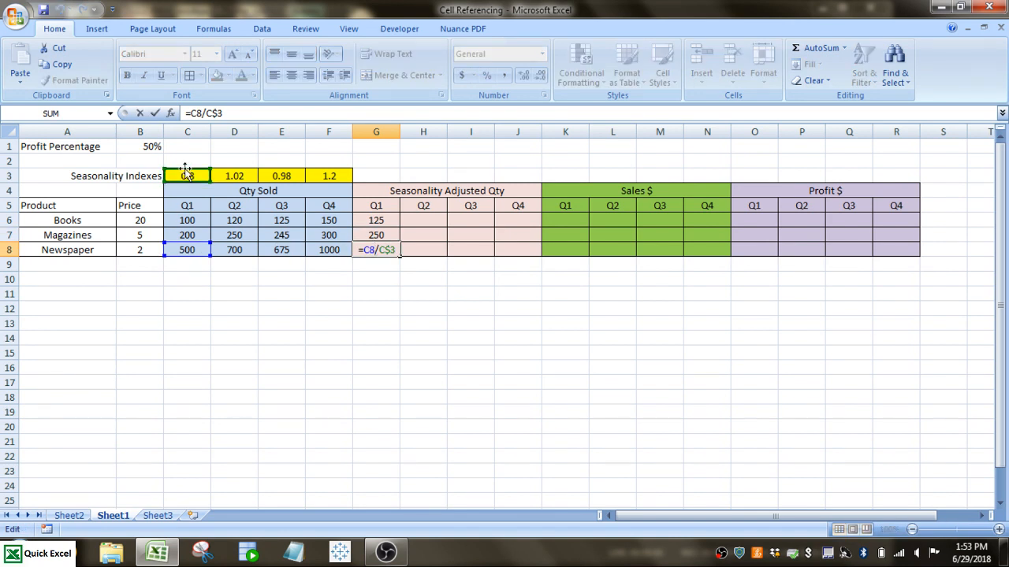
pyautogui.press('Return')
# Copy the Q1 seasonality adjusted formulas across to Q2 through Q4, filling up to J8, and check the references in H6.
pyautogui.moveTo(383, 219); pyautogui.dragTo(522, 247)
pyautogui.doubleClick(427, 221)
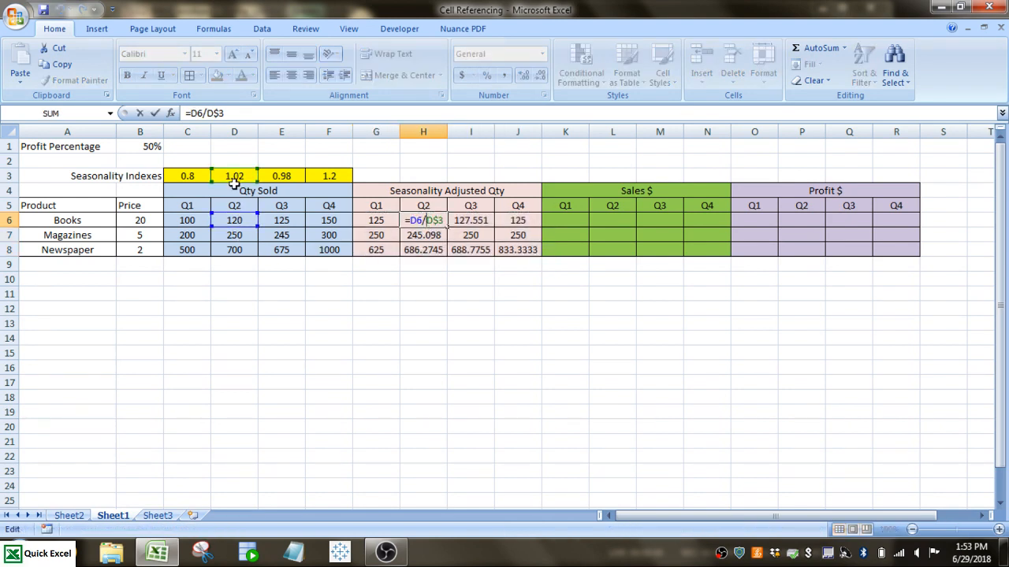
pyautogui.press('Return')
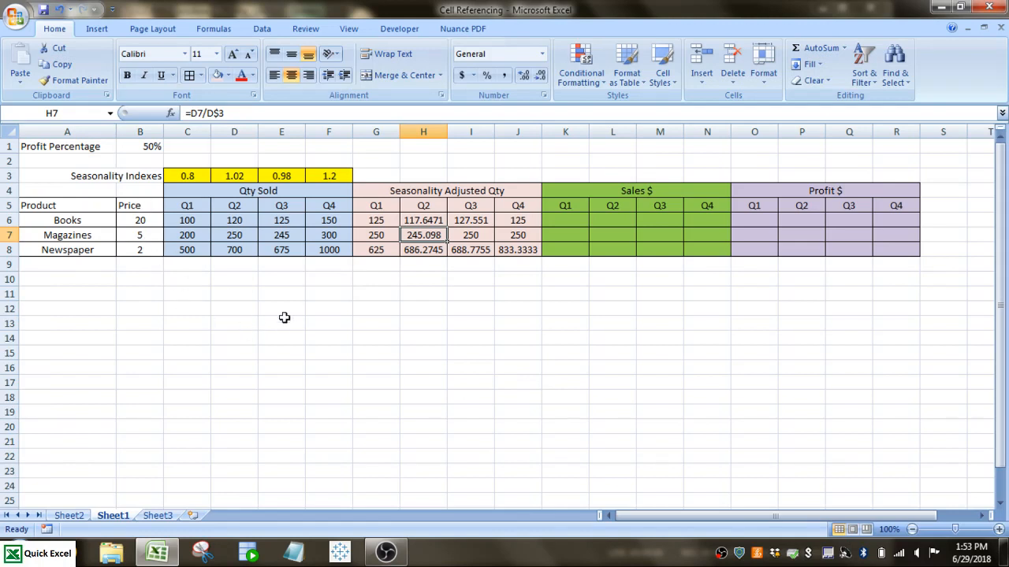
# Enter the formula =C6*B6 in K6 to calculate the Q1 sales for Books.
pyautogui.click(571, 221)
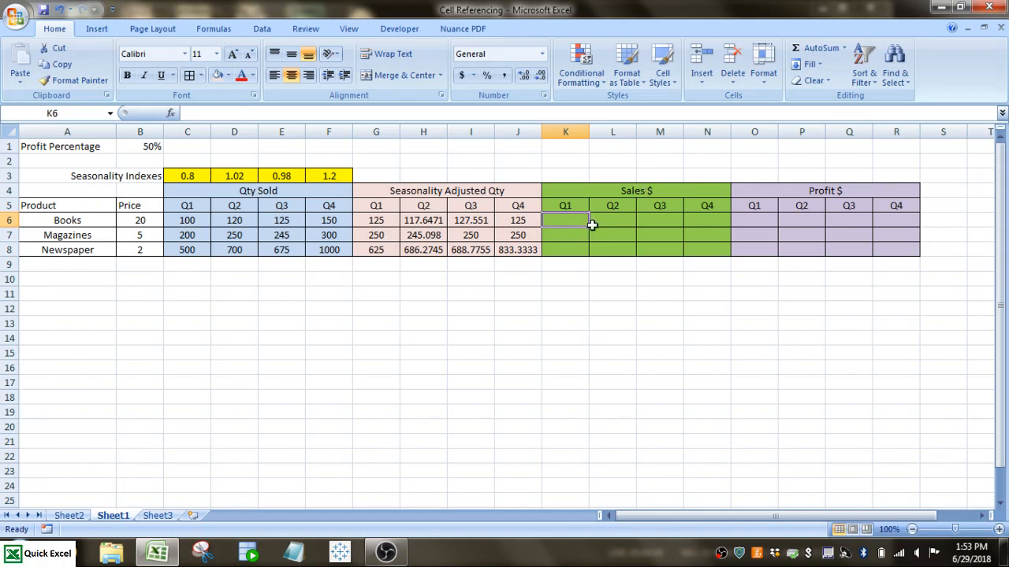
pyautogui.write('=')
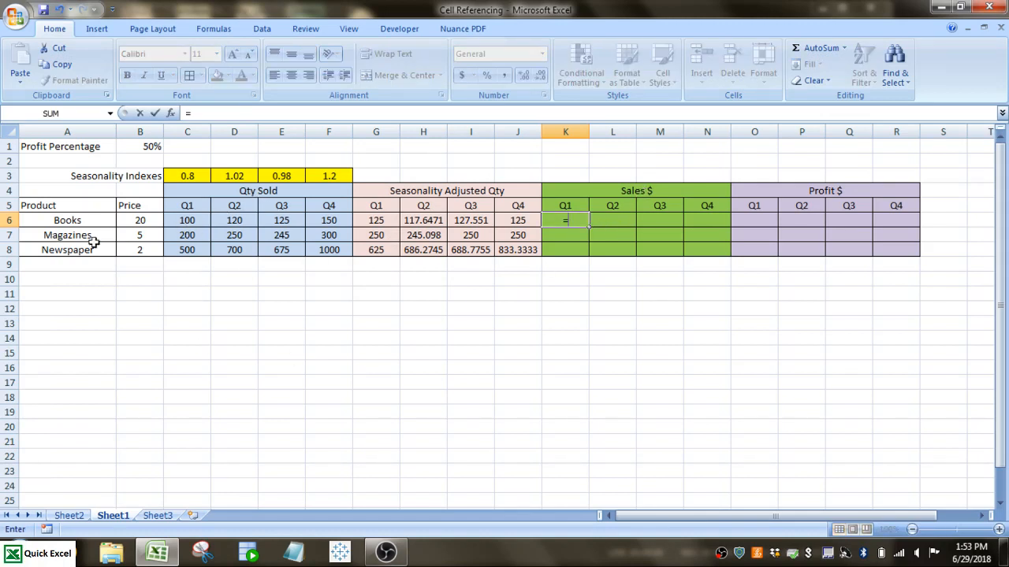
pyautogui.click(188, 221)
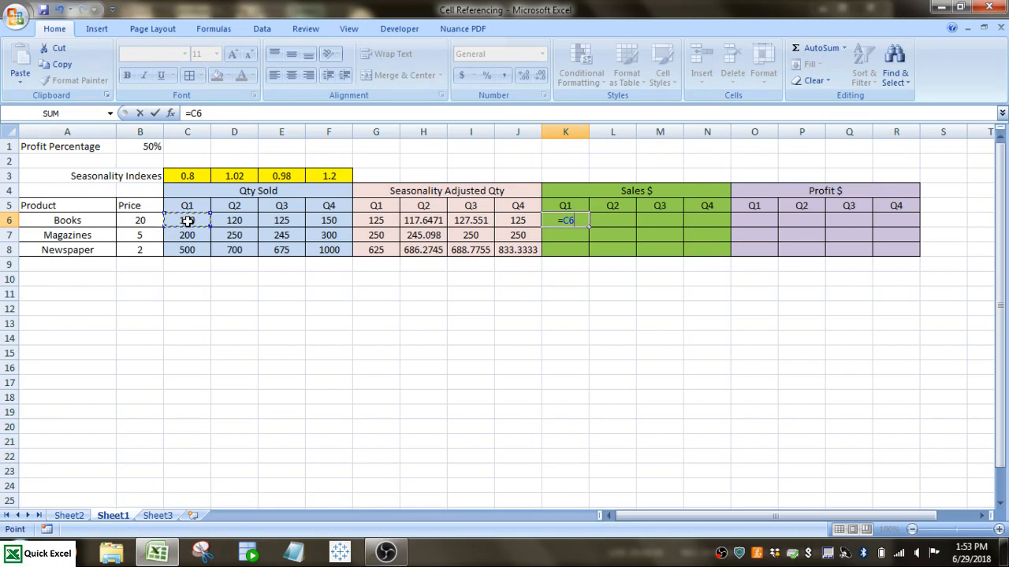
pyautogui.write('*')
pyautogui.click(149, 223)
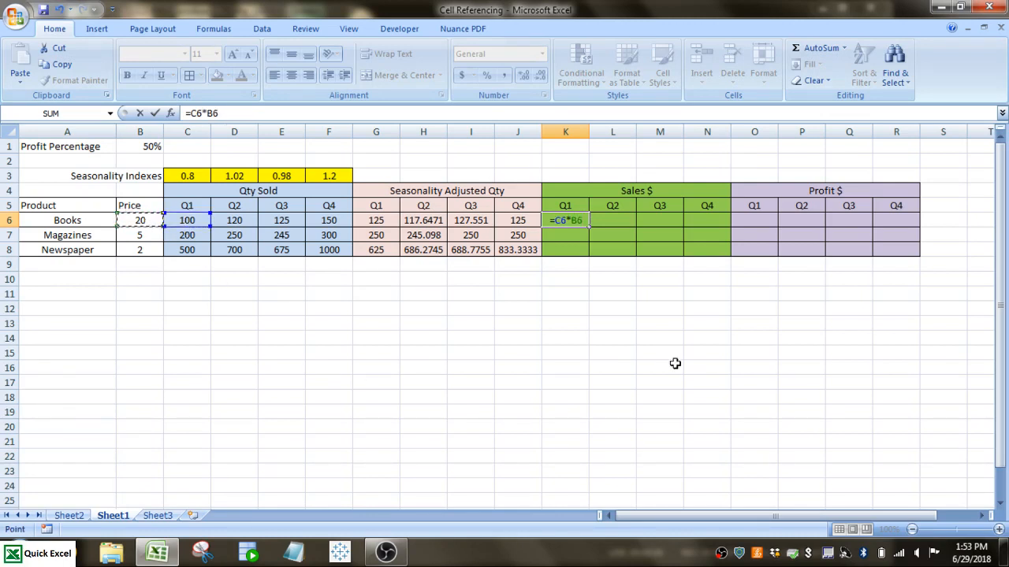
pyautogui.press('Return')
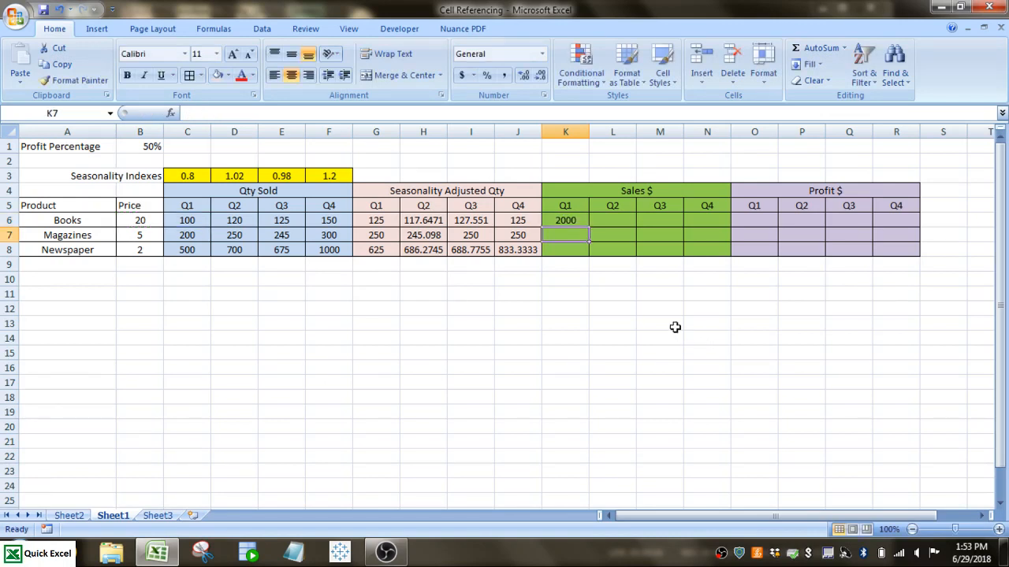
# Try copying the K6 formula across to L6:N6, inspect the references in L6, and clear the copied cells.
pyautogui.click(576, 220)
pyautogui.moveTo(588, 227); pyautogui.dragTo(712, 221)
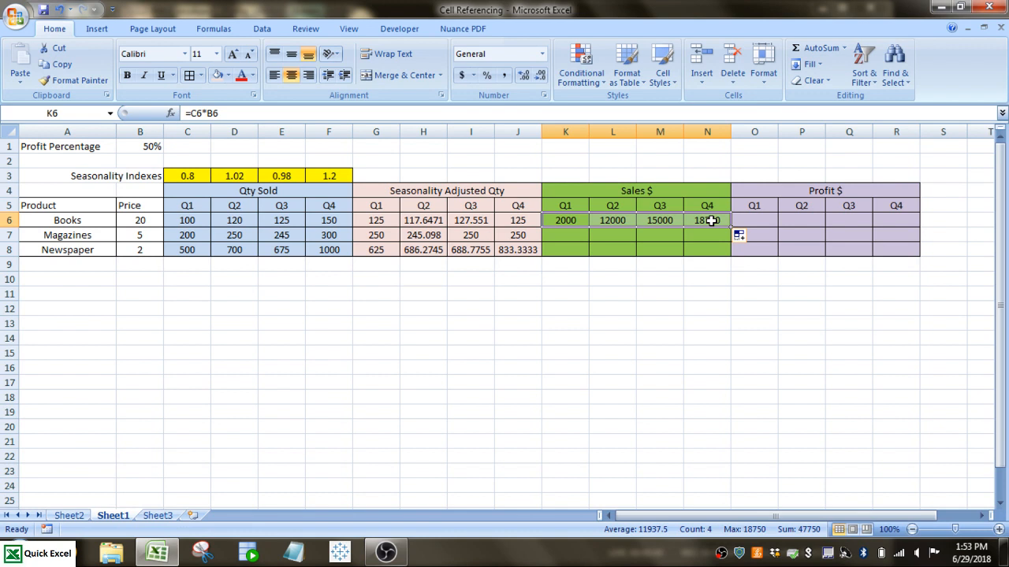
pyautogui.doubleClick(623, 221)
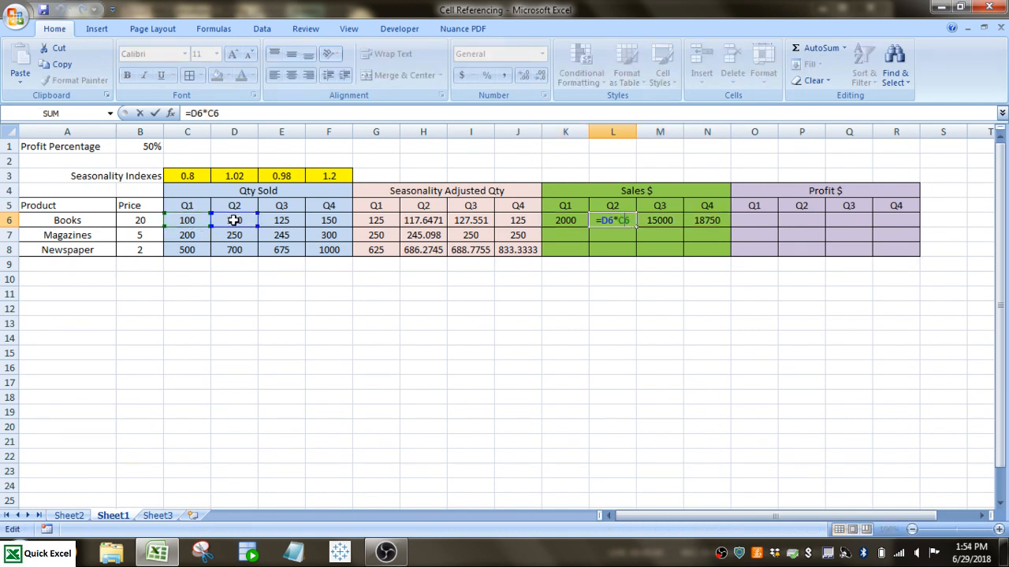
pyautogui.press('Escape')
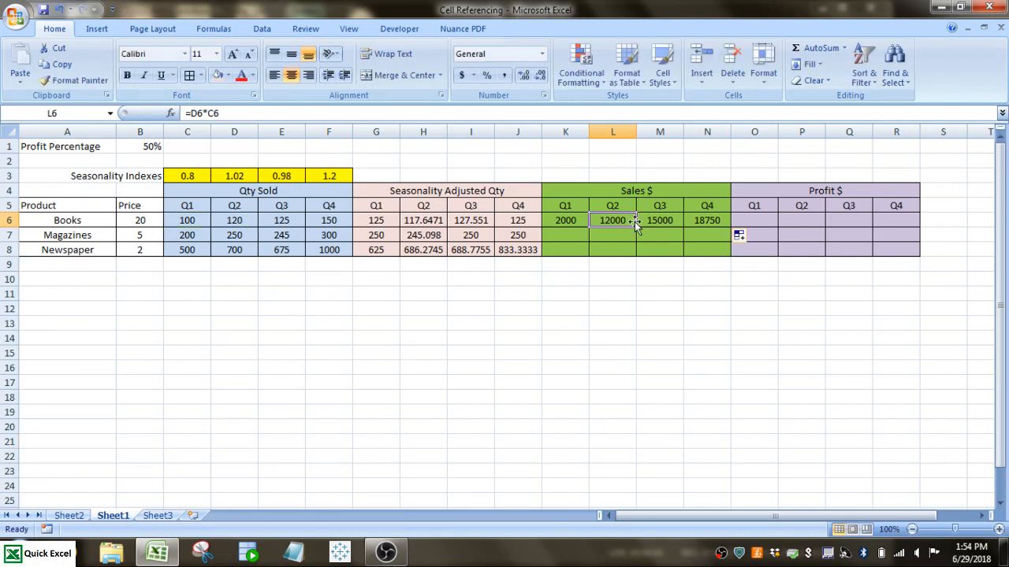
pyautogui.moveTo(630, 222); pyautogui.dragTo(701, 220)
pyautogui.press('Delete')
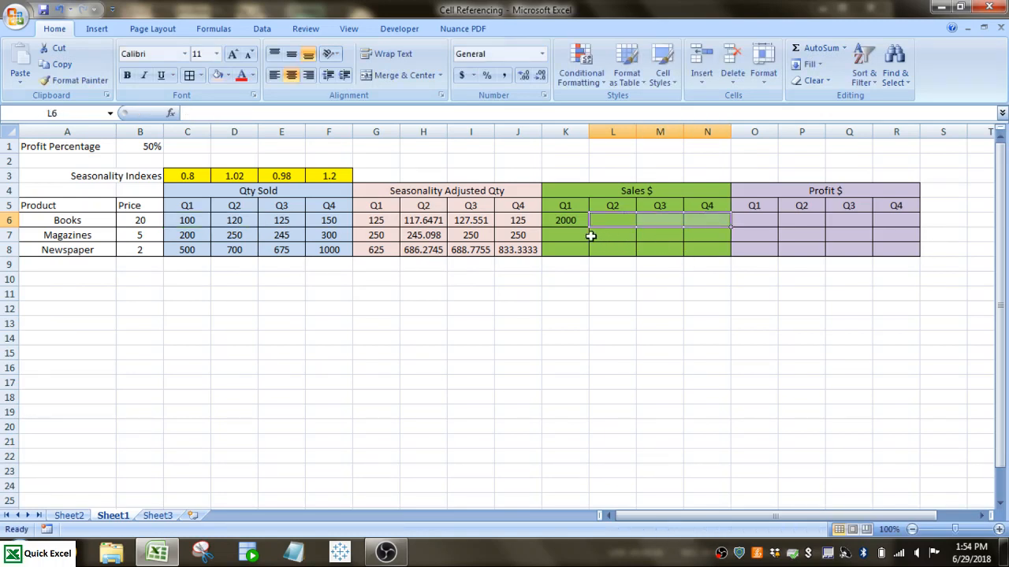
# Lock the column of the price reference in K6 so the formula reads =C6*$B6.
pyautogui.click(568, 221)
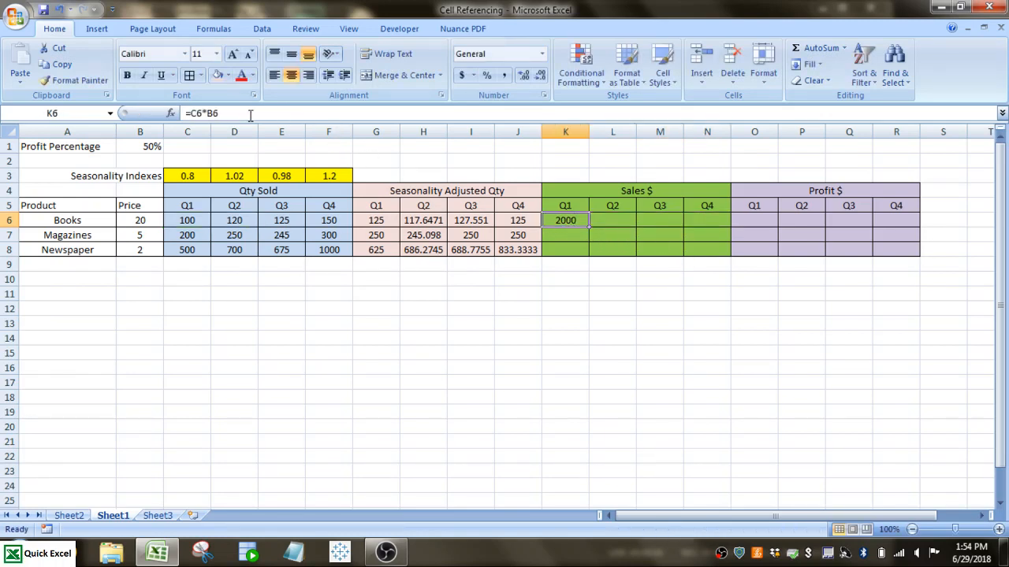
pyautogui.click(224, 115)
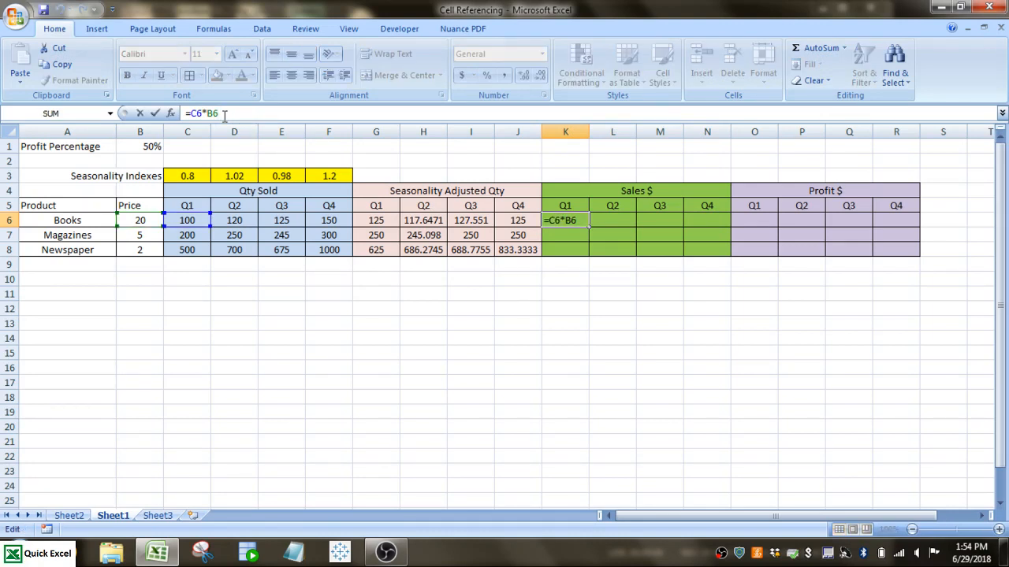
pyautogui.press('F4')
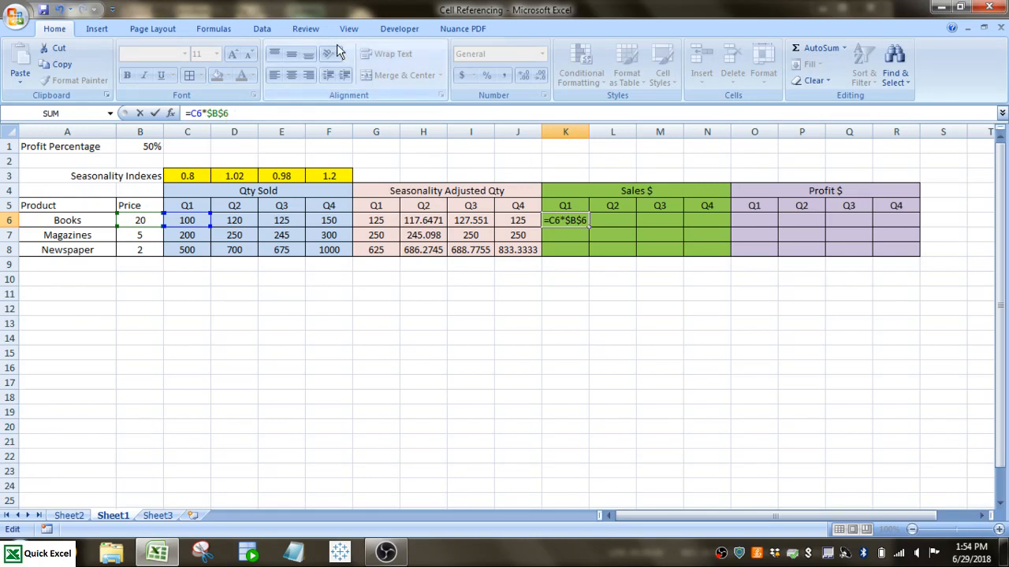
pyautogui.press('F4')
pyautogui.press('F4')
pyautogui.press('Return')
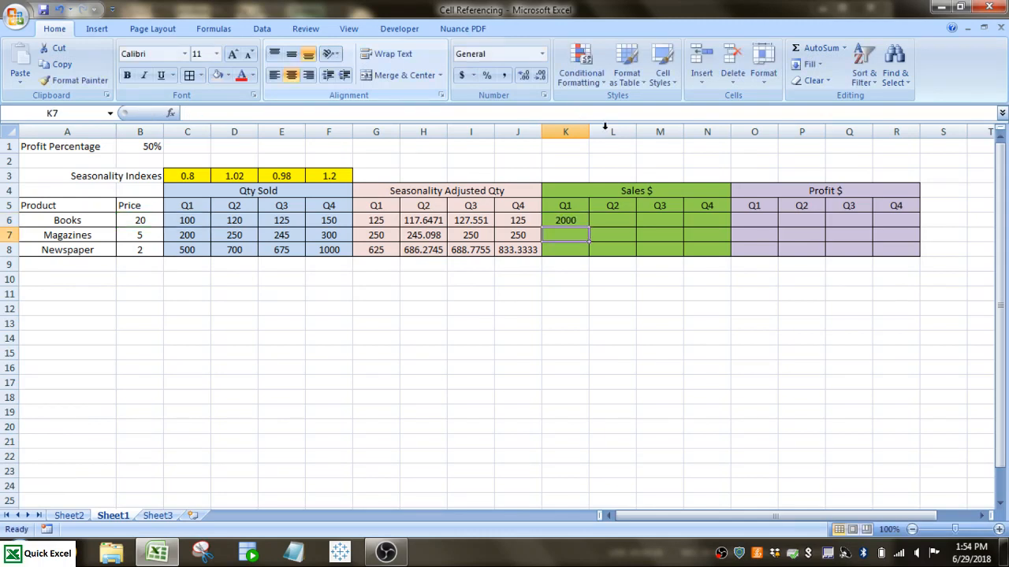
# Copy the K6 sales formula across to L6:N6 and check the references in L6.
pyautogui.click(576, 218)
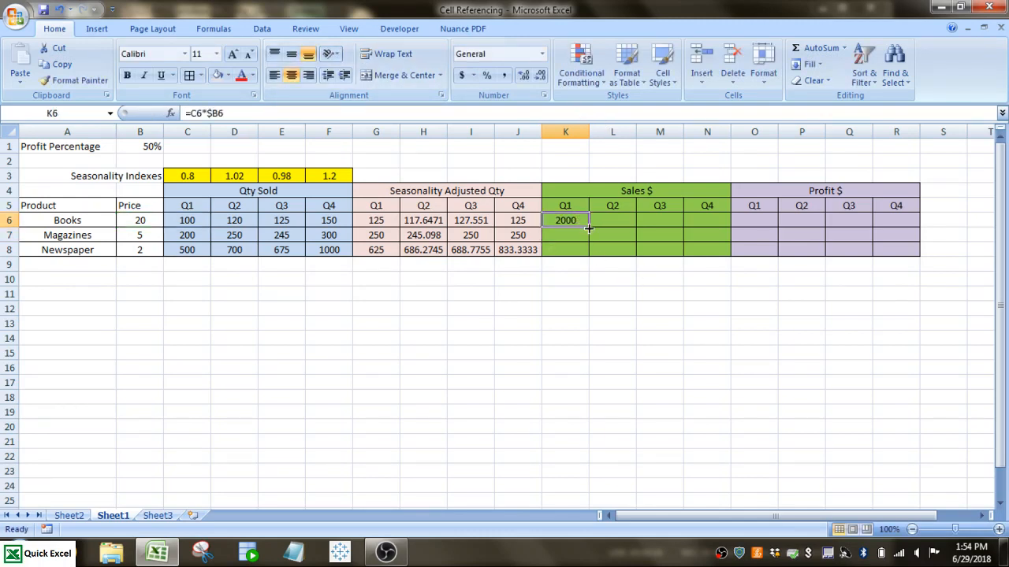
pyautogui.moveTo(588, 228); pyautogui.dragTo(717, 223)
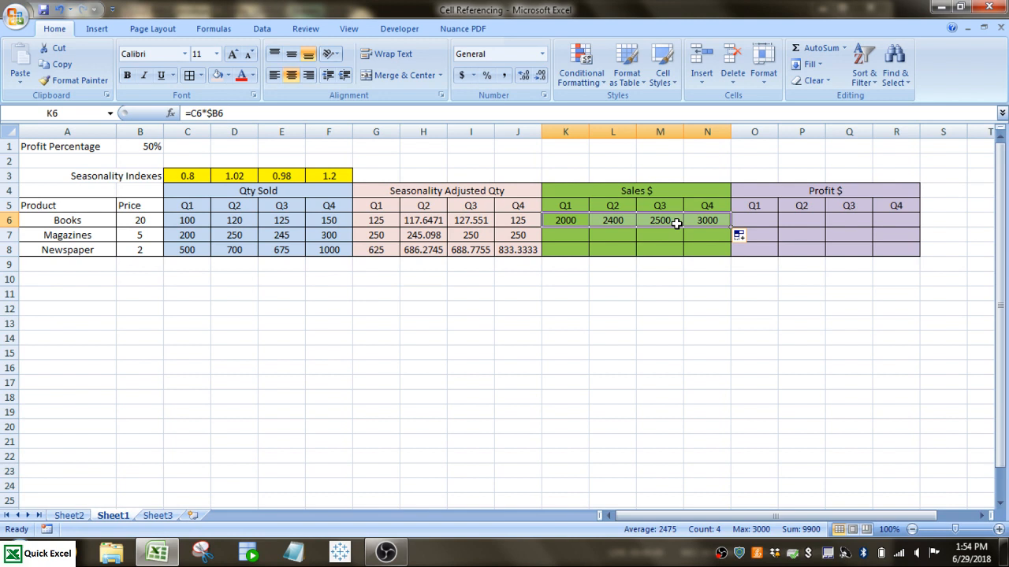
pyautogui.click(614, 220)
pyautogui.doubleClick(614, 220)
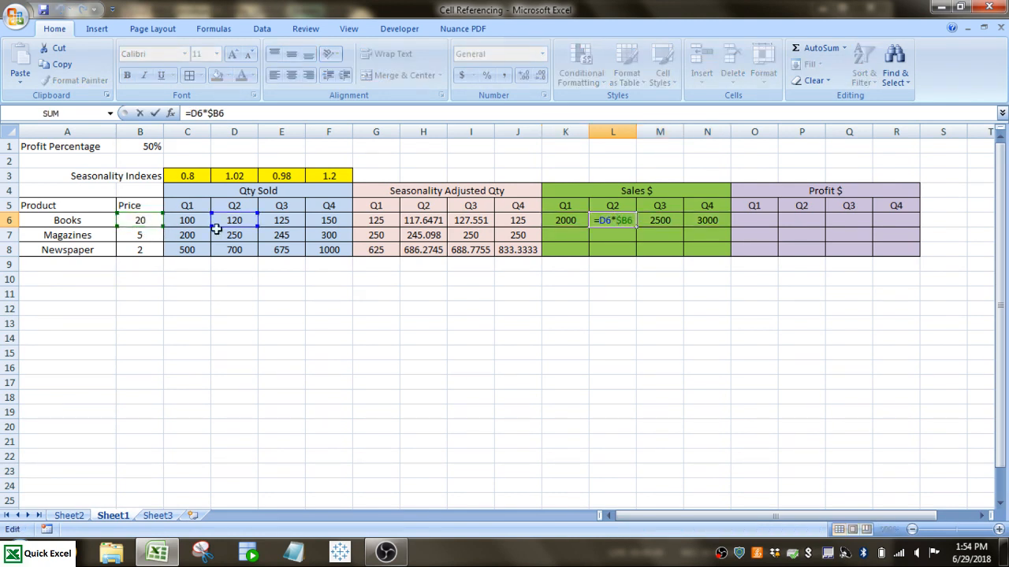
pyautogui.press('Return')
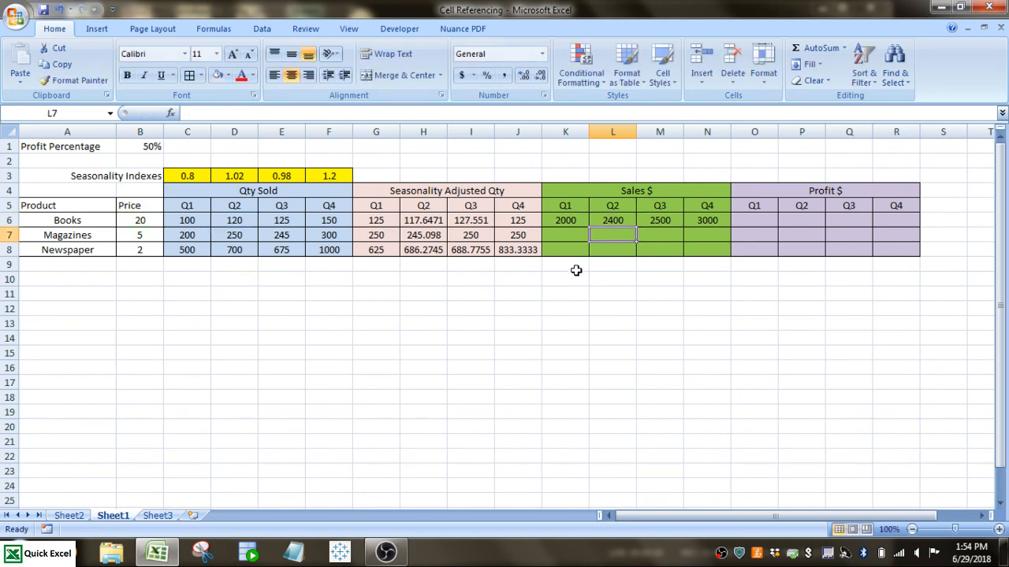
# Fill the Books sales formulas in K6:N6 down to row 8 for Magazines and Newspaper.
pyautogui.moveTo(583, 223); pyautogui.dragTo(730, 253)
pyautogui.click(598, 368)
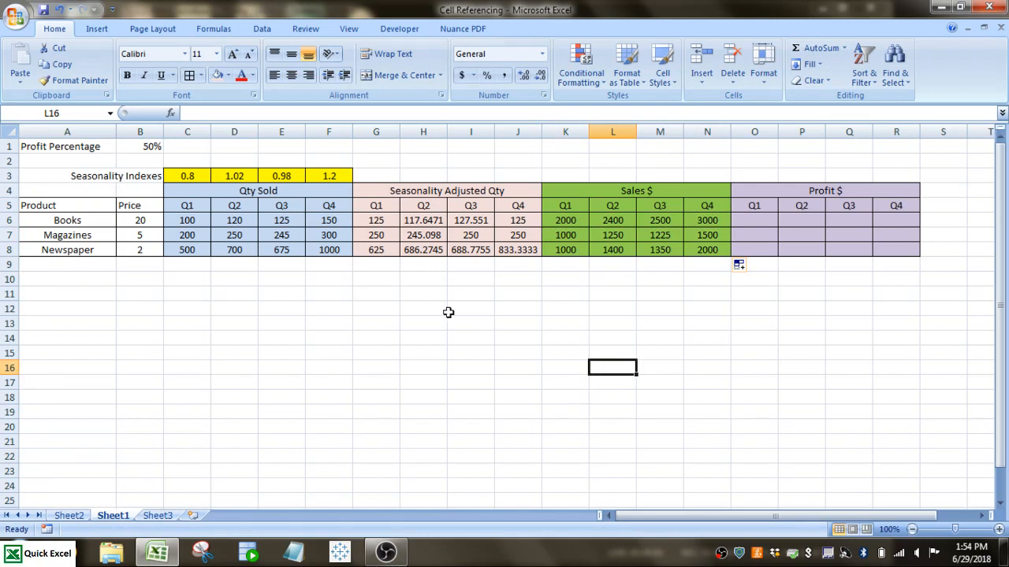
# Enter the formula =K6*B1 in O6 to calculate the Q1 profit for Books.
pyautogui.click(138, 147)
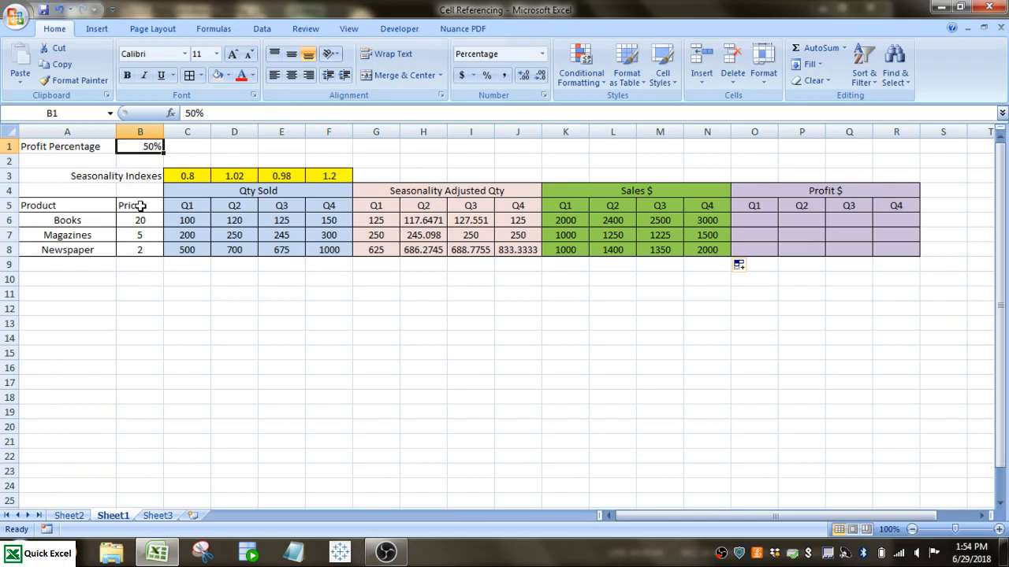
pyautogui.click(755, 222)
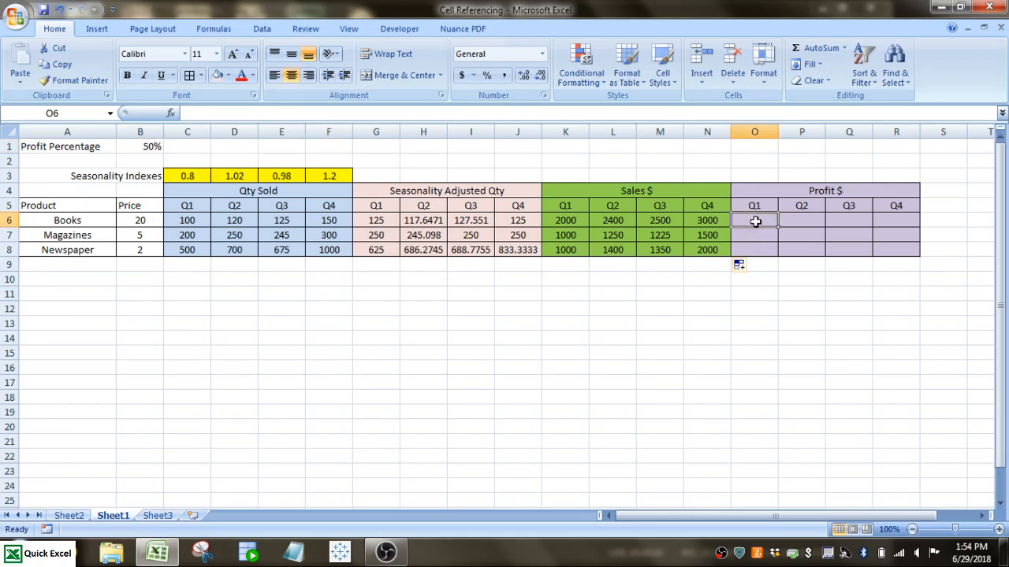
pyautogui.write('=')
pyautogui.click(560, 221)
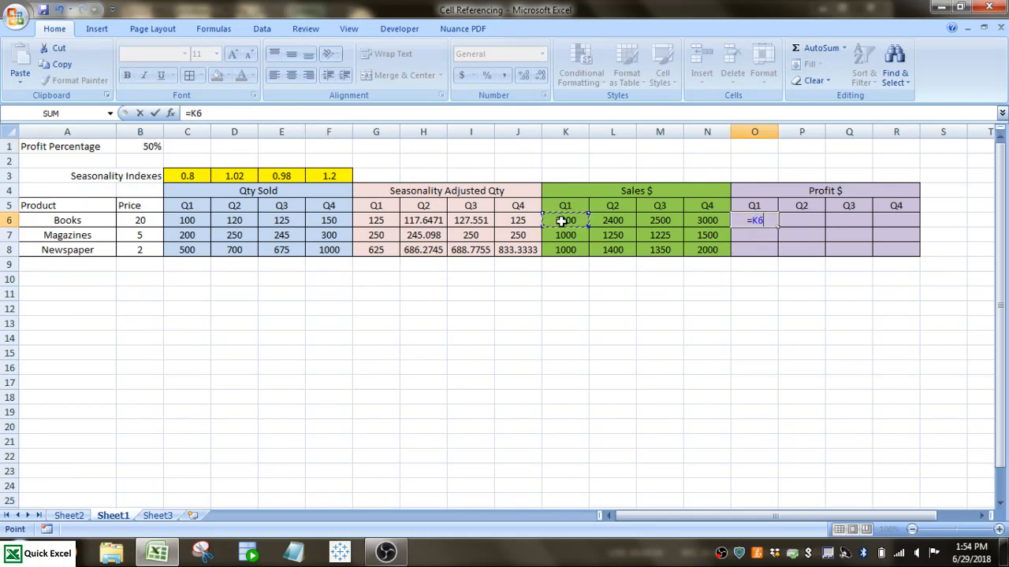
pyautogui.write('*')
pyautogui.click(141, 147)
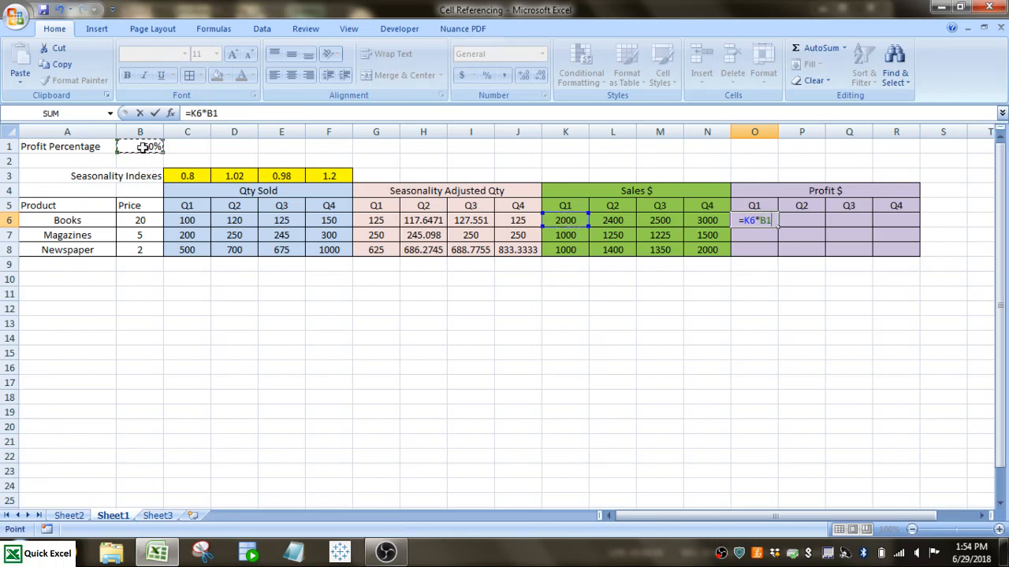
pyautogui.press('Return')
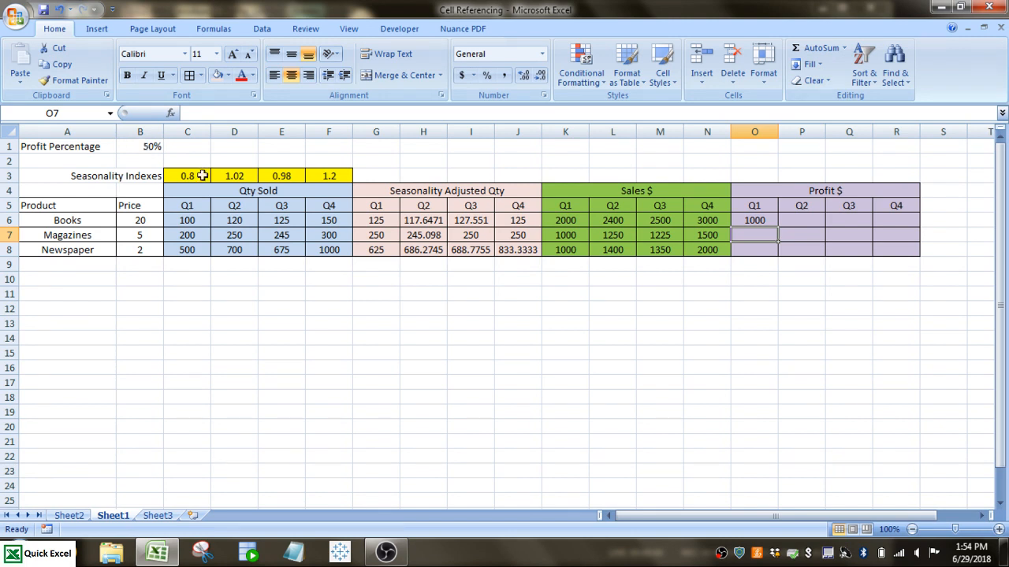
# Make the profit percentage reference in O6 absolute so the formula reads =K6*$B$1.
pyautogui.click(754, 220)
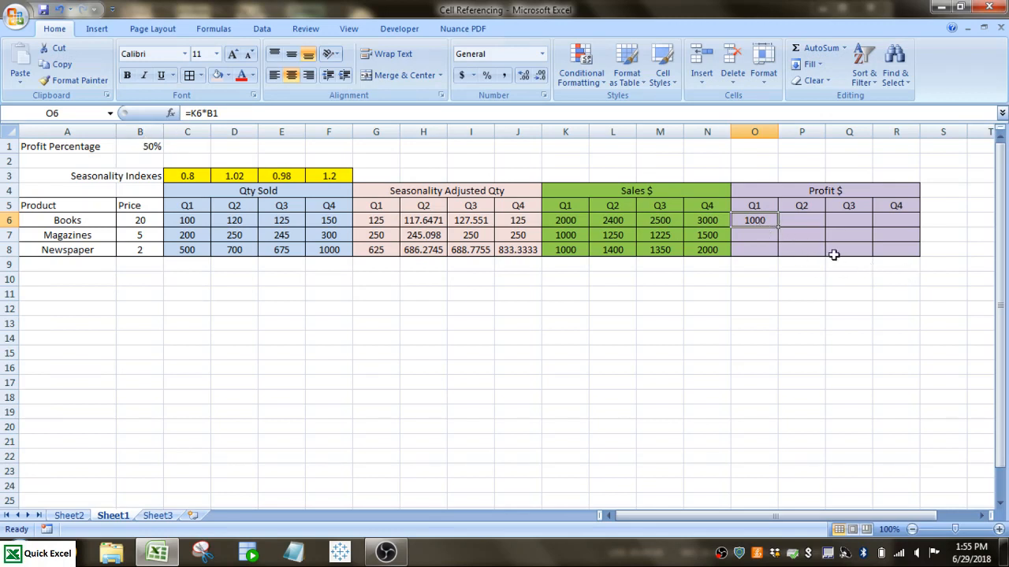
pyautogui.click(212, 114)
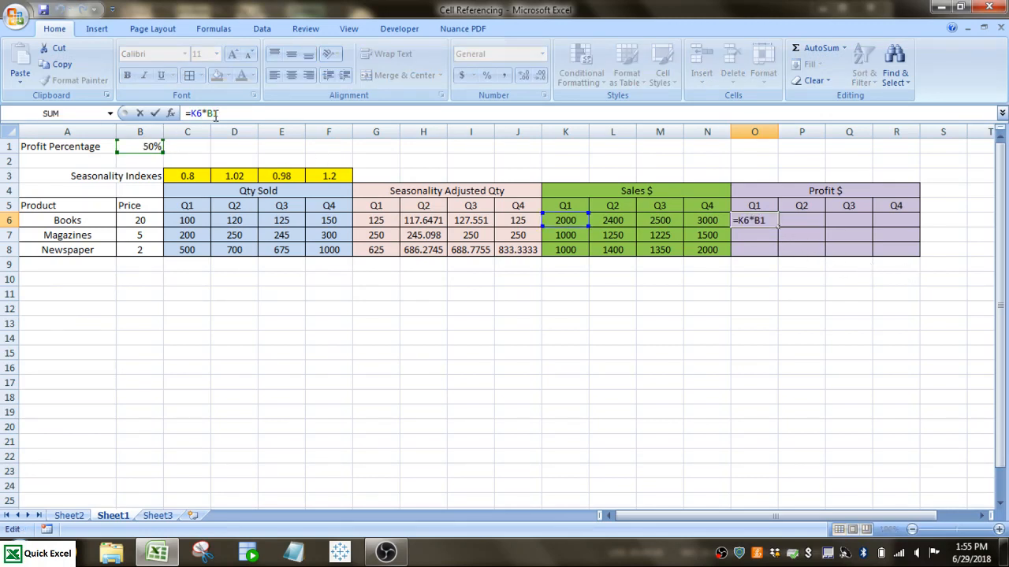
pyautogui.press('F4')
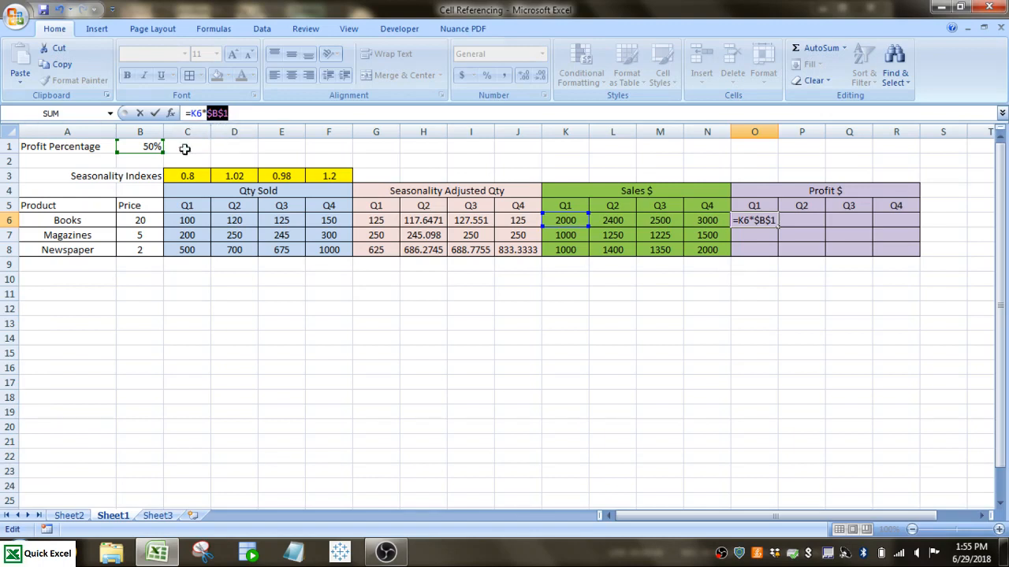
pyautogui.press('Return')
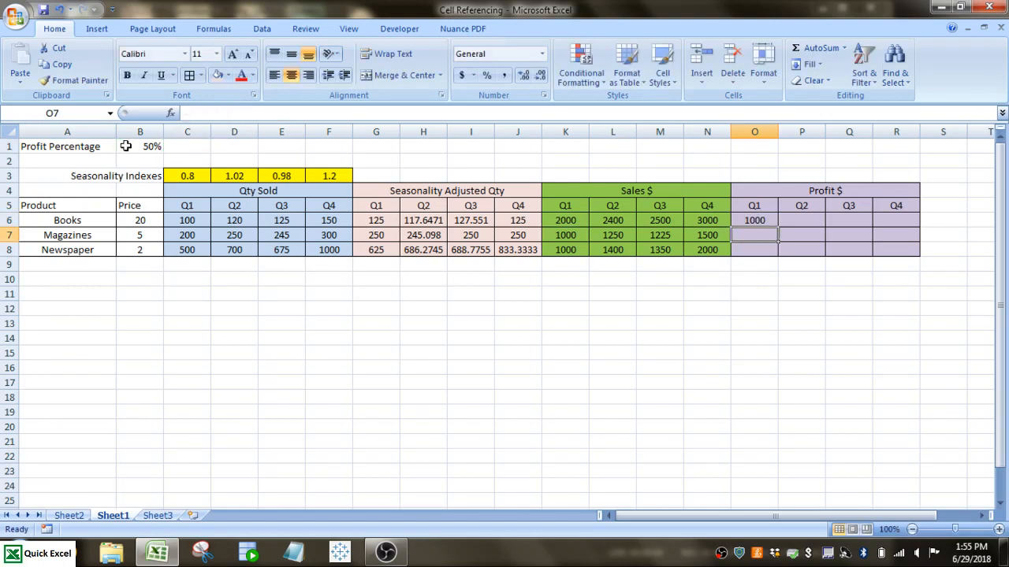
# Copy the O6 profit formula to all products and quarters through R8, and check the references in P6.
pyautogui.click(768, 221)
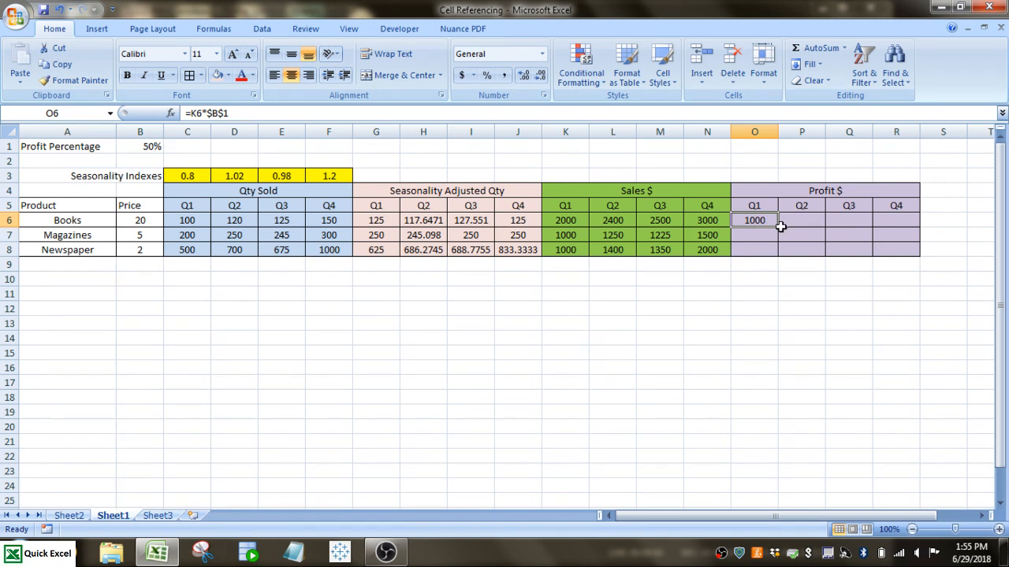
pyautogui.moveTo(777, 228); pyautogui.dragTo(897, 253)
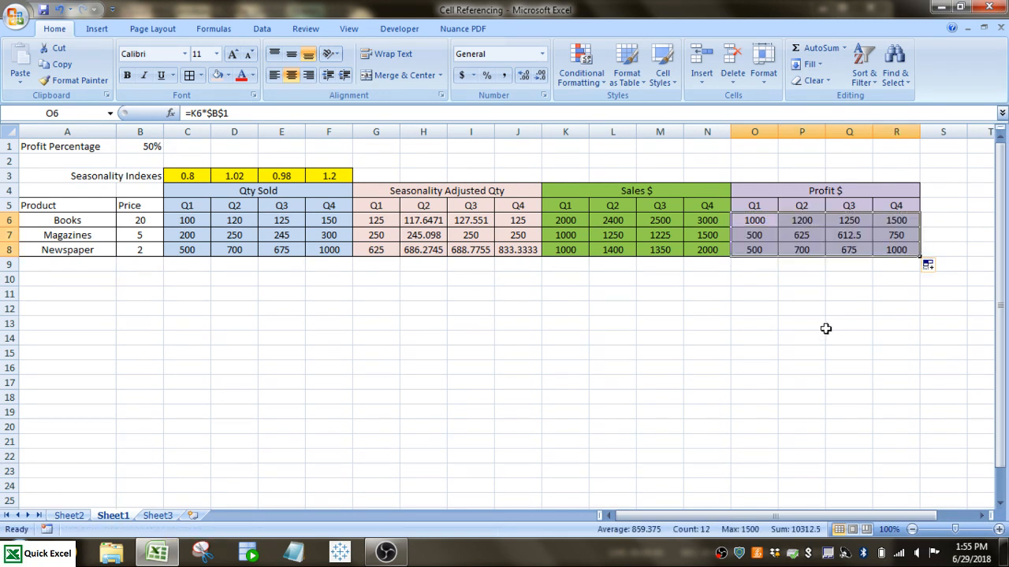
pyautogui.click(808, 221)
pyautogui.doubleClick(809, 221)
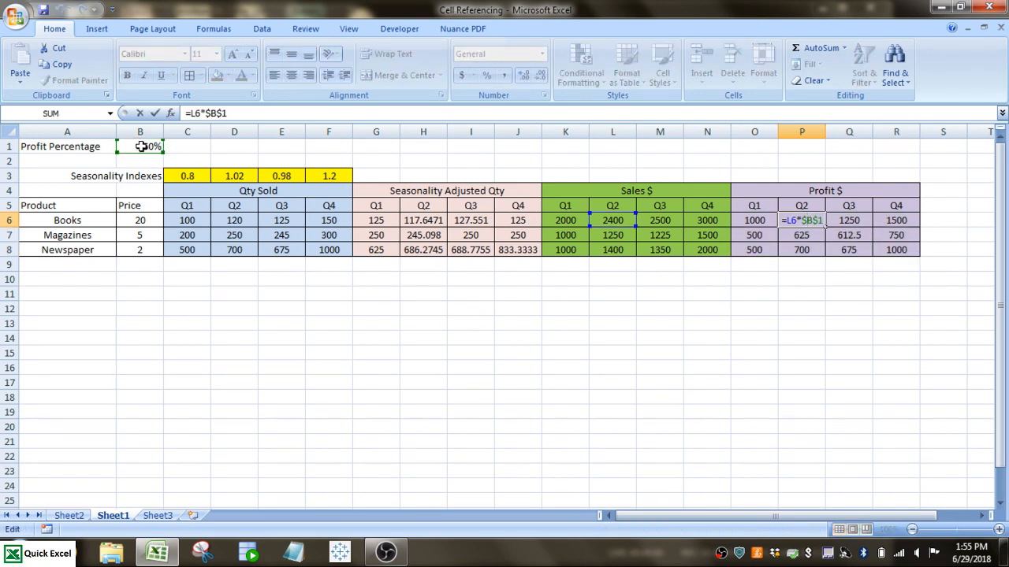
pyautogui.press('Return')
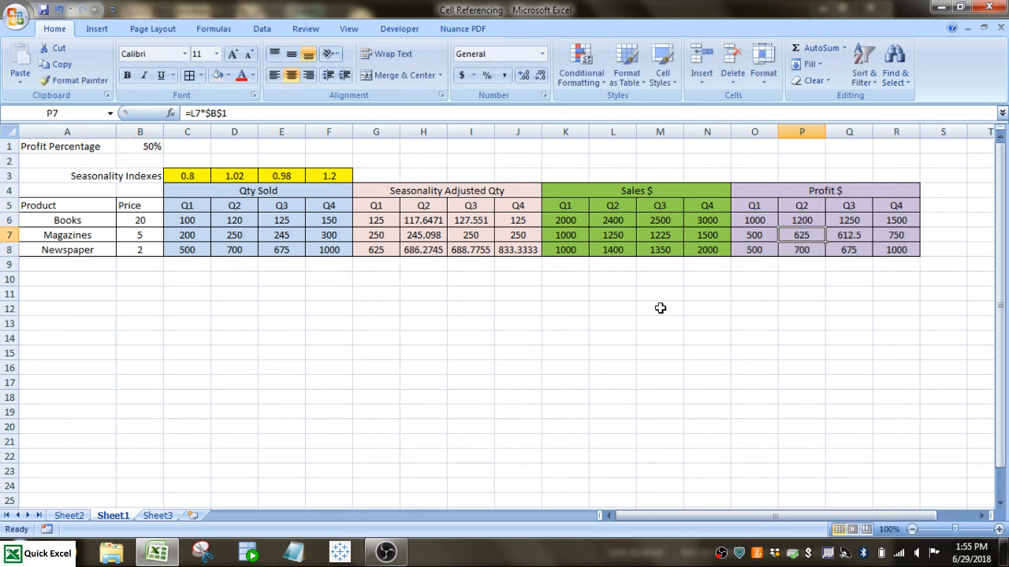